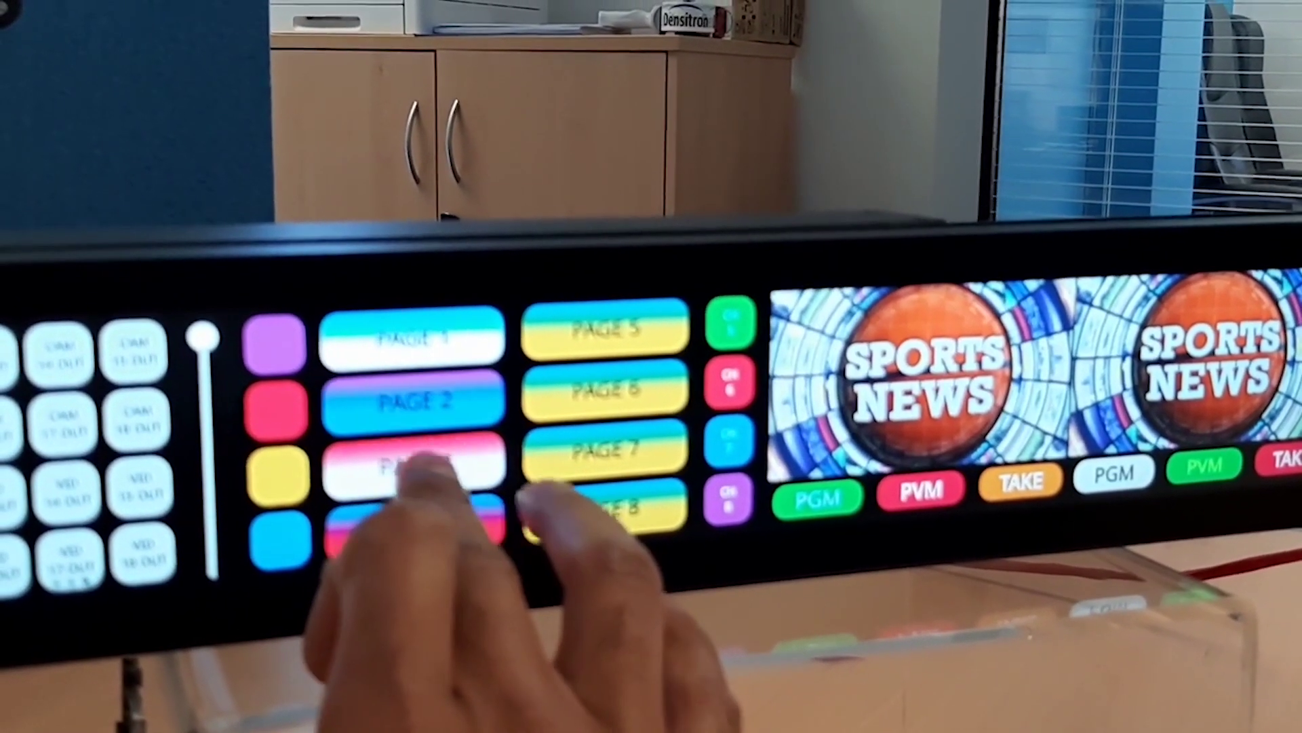
{"action": "left_click", "coordinate": [407, 459]}
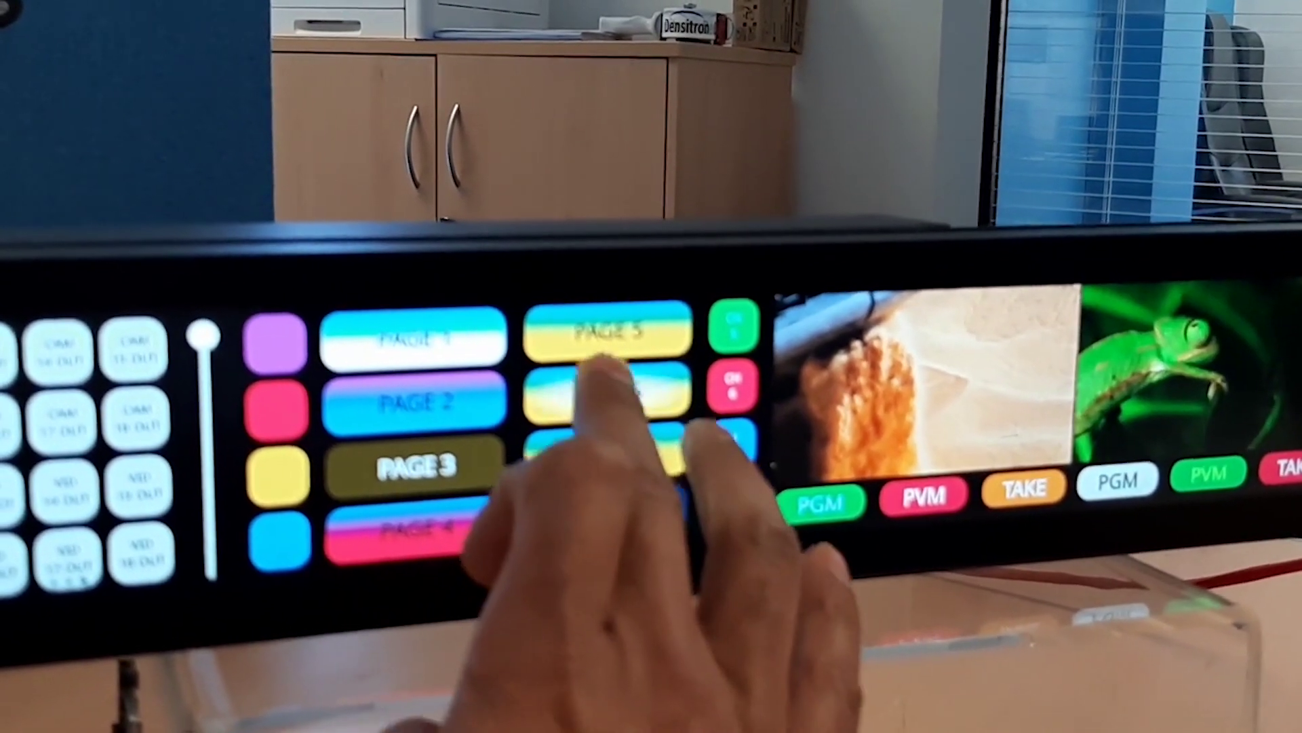
{"action": "left_click", "coordinate": [609, 331]}
{"action": "left_click", "coordinate": [609, 391]}
{"action": "left_click", "coordinate": [609, 453]}
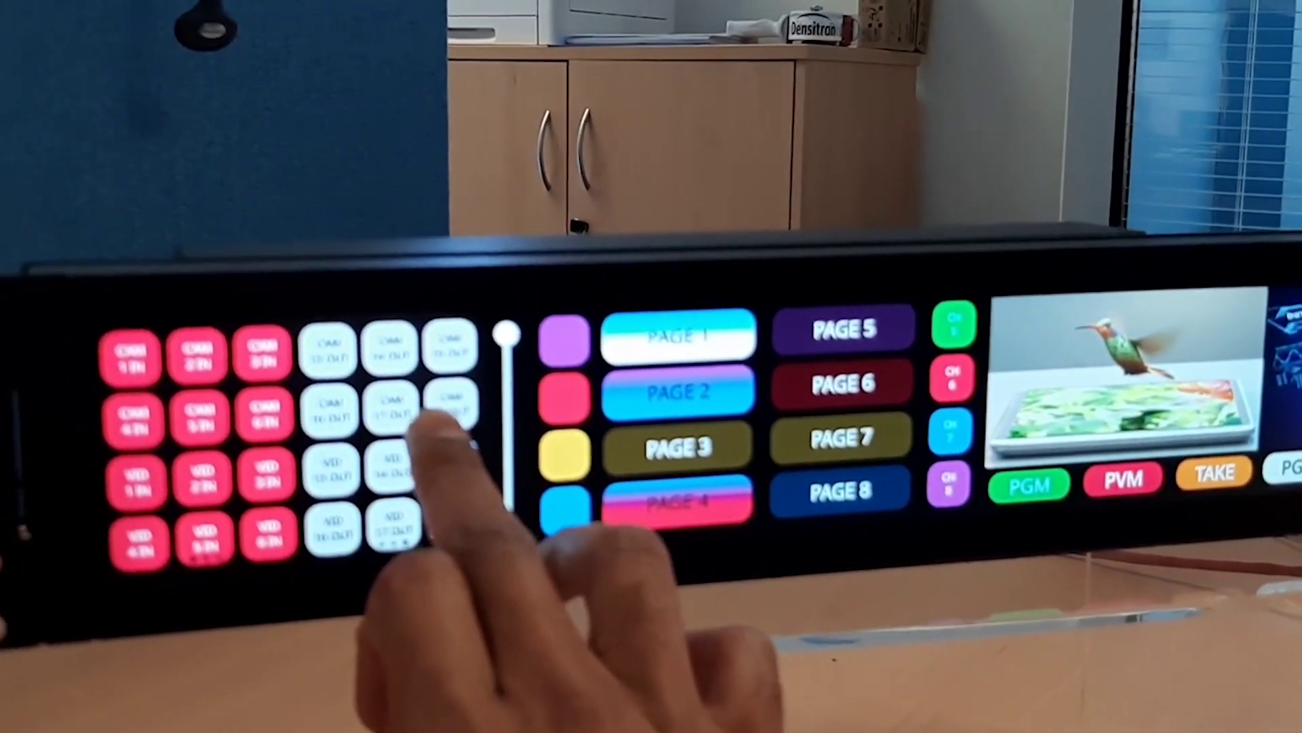
{"action": "left_click", "coordinate": [392, 524]}
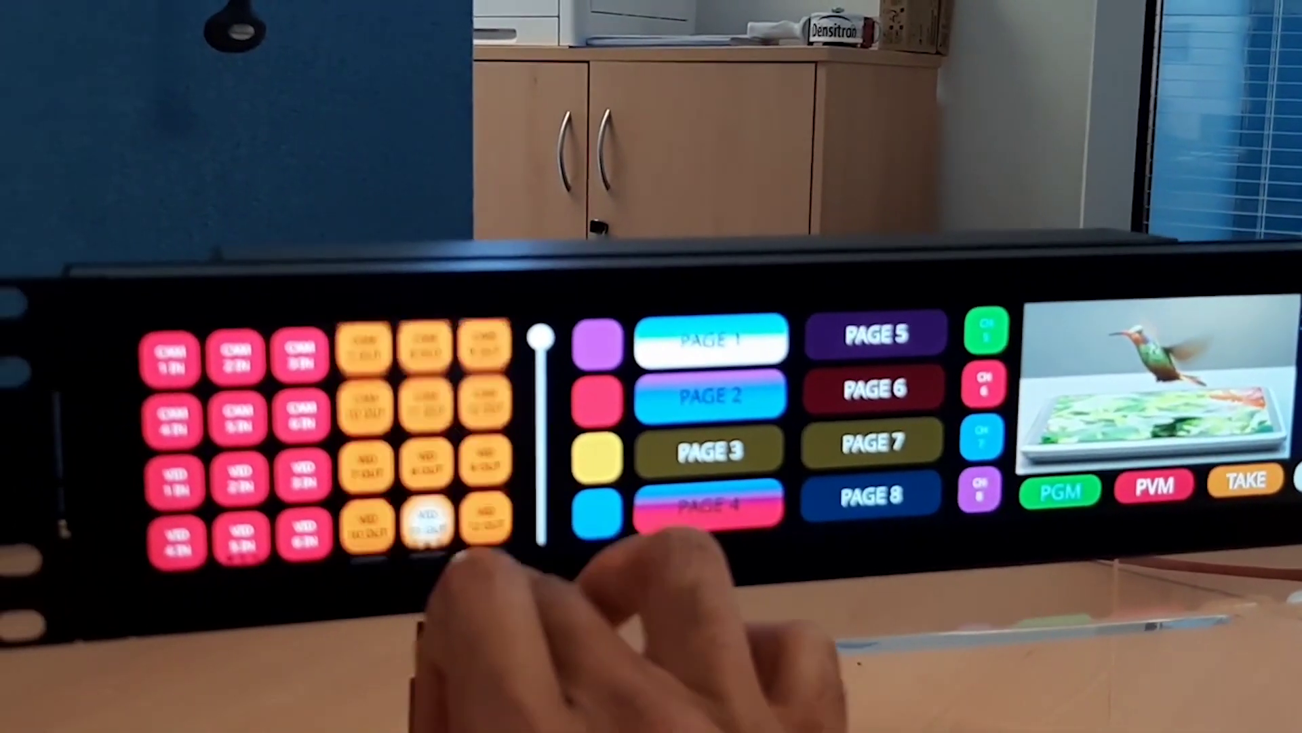